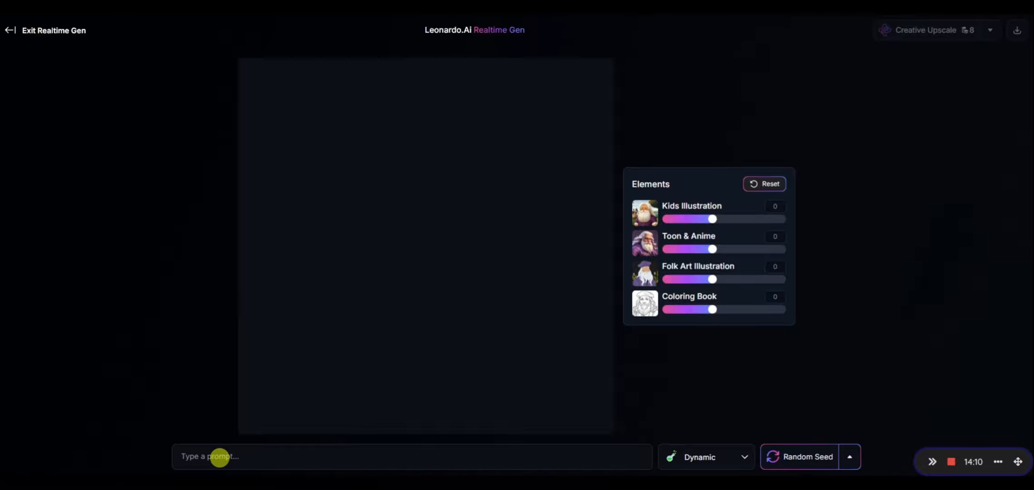
# - Generate a realtime image from the prompt "racing car" with the Coloring Book element at 0.7, and exit Realtime Gen
pyautogui.click(219, 456)
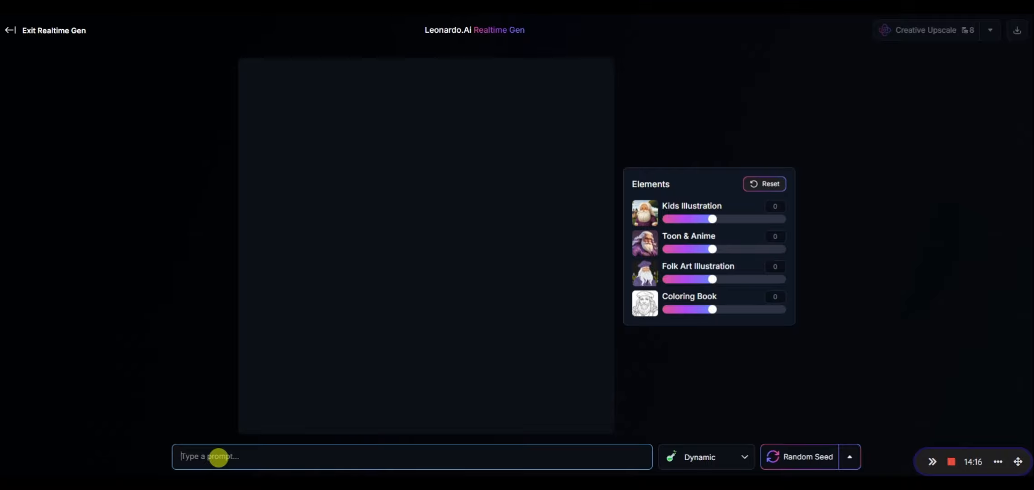
pyautogui.write('racing car')
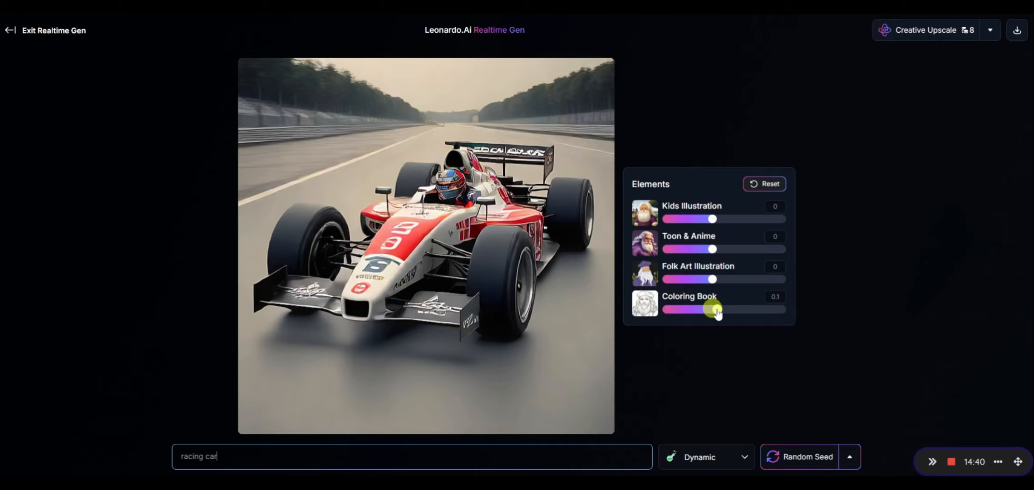
pyautogui.moveTo(728, 313); pyautogui.dragTo(746, 310)
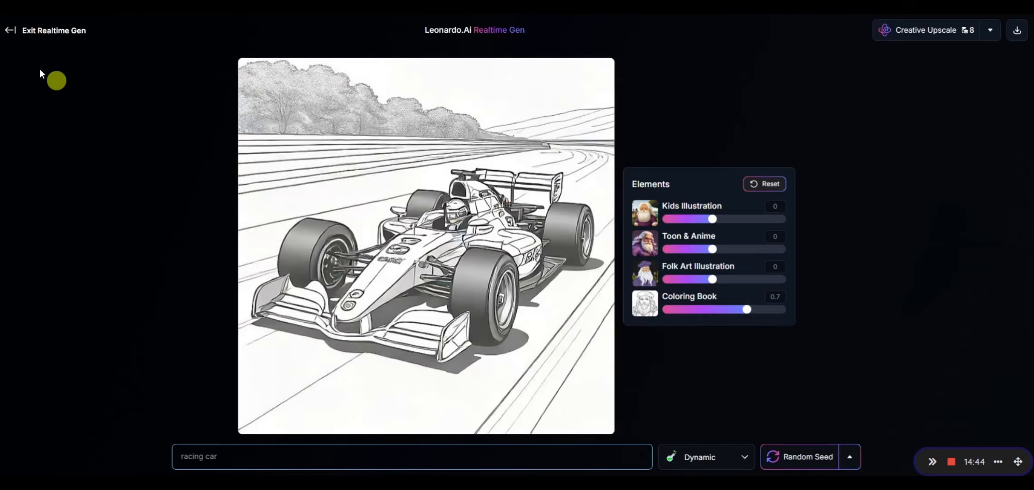
pyautogui.click(15, 31)
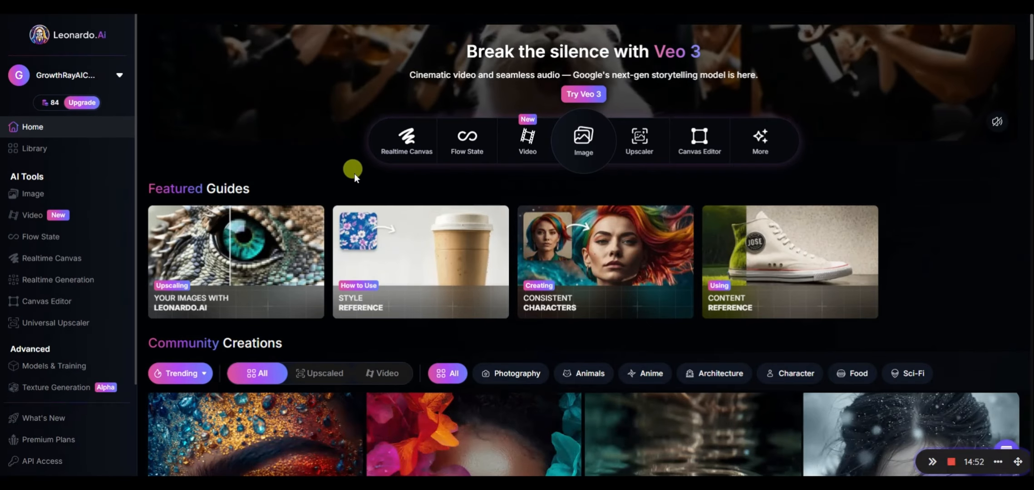
# - Look over the first Community Creations on the home page
pyautogui.scroll(-5, 354, 179)
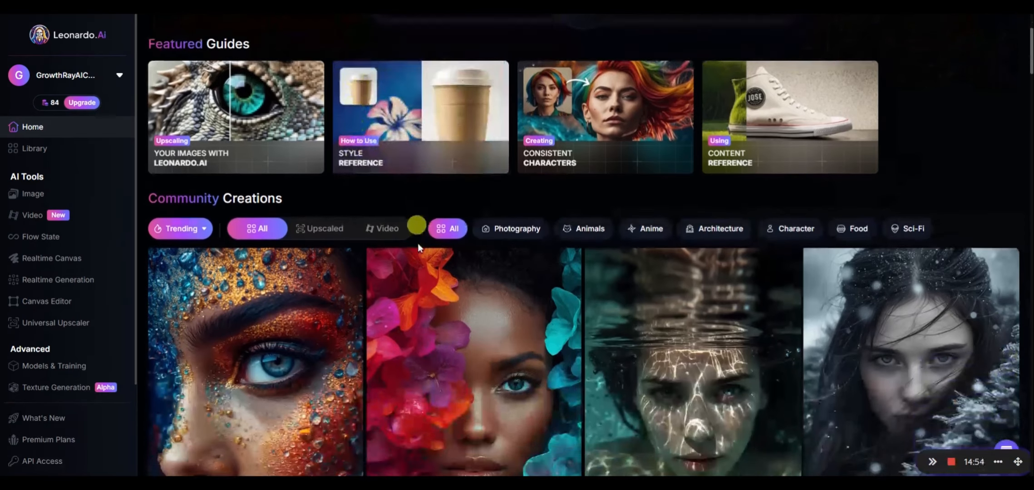
pyautogui.scroll(-3, 431, 243)
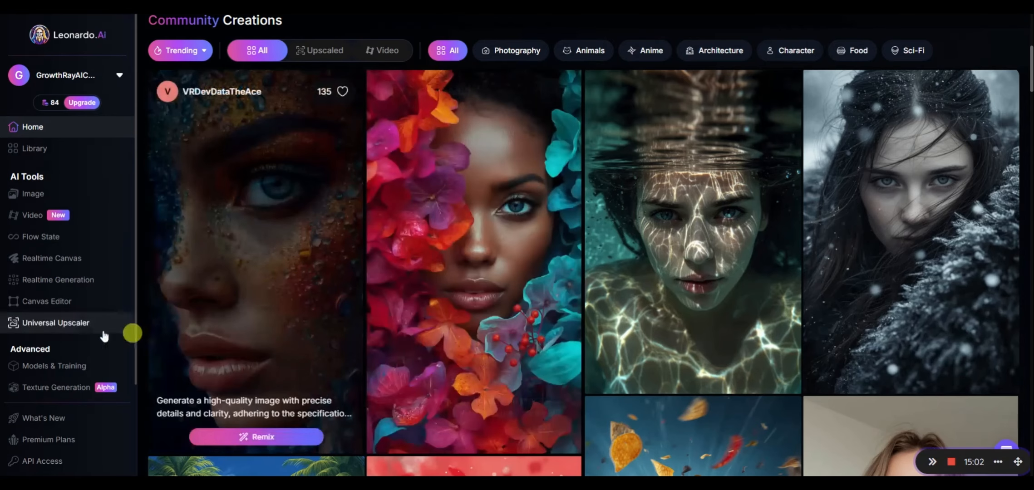
pyautogui.scroll(-2, 65, 227)
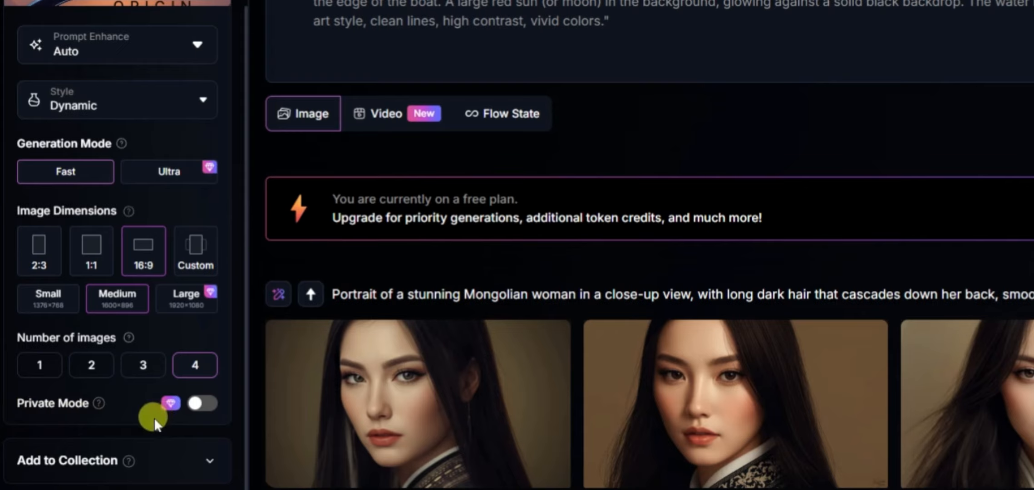
# - Examine the image generator's settings and its featured models and presets, and return to the home page
pyautogui.moveTo(170, 406)
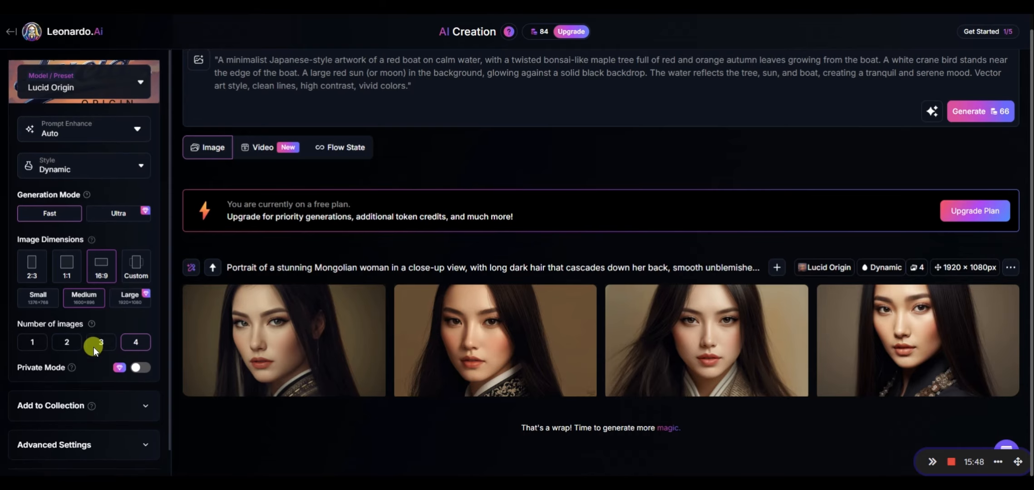
pyautogui.scroll(1, 93, 347)
pyautogui.moveTo(93, 321)
pyautogui.scroll(-2, 94, 322)
pyautogui.scroll(2, 98, 307)
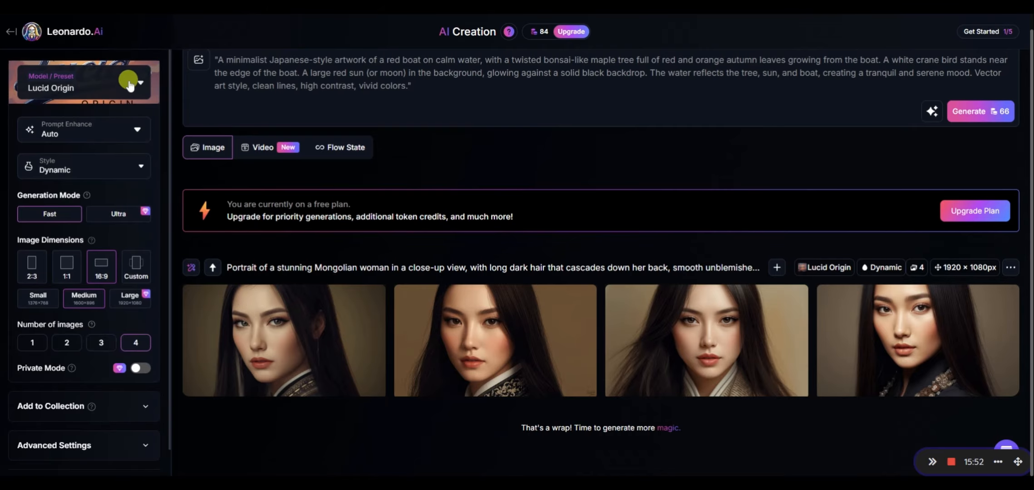
pyautogui.click(138, 84)
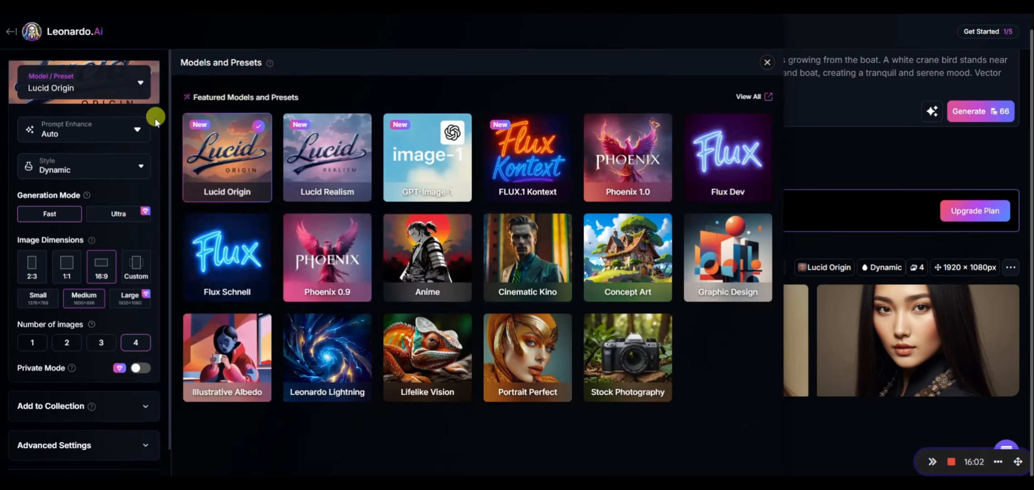
pyautogui.click(9, 34)
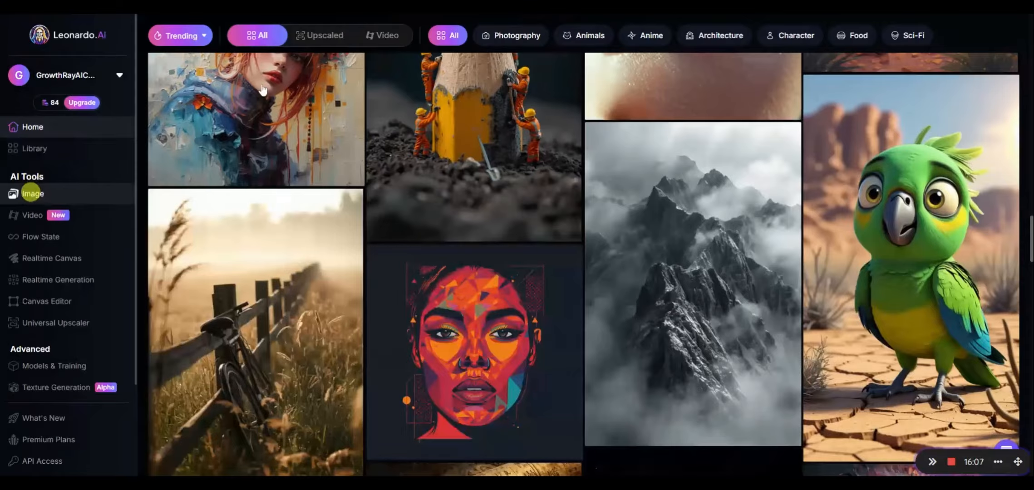
# - In the image generator, enter the prompt "dog is running in the park" and have the AI improve it
pyautogui.click(31, 193)
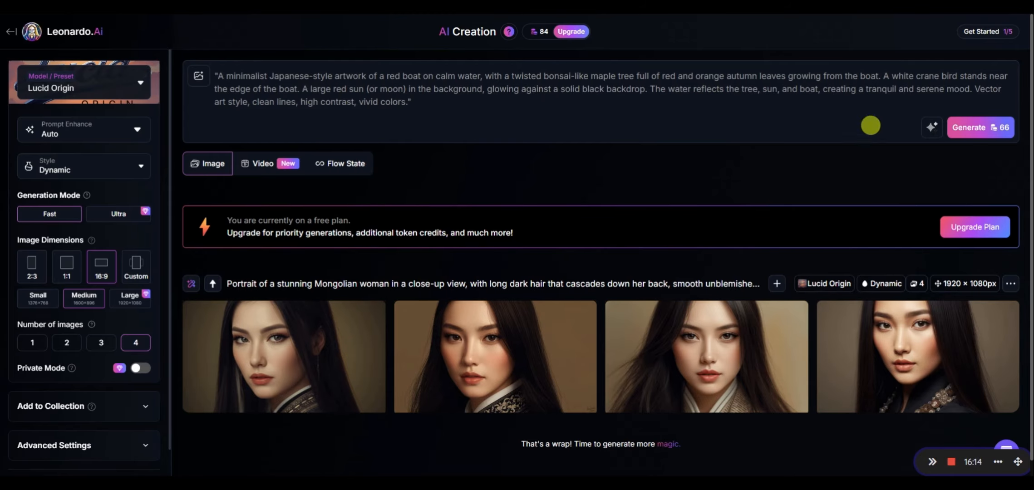
pyautogui.click(930, 130)
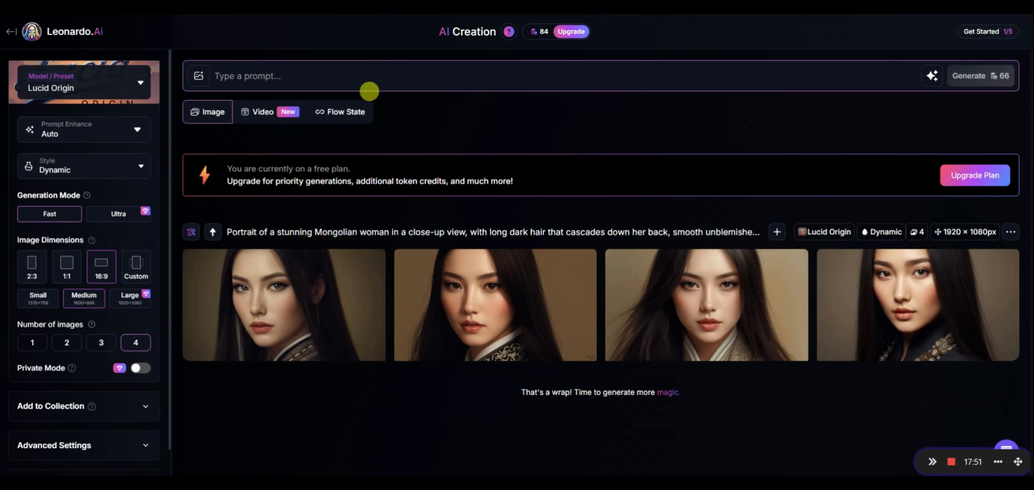
pyautogui.write('d')
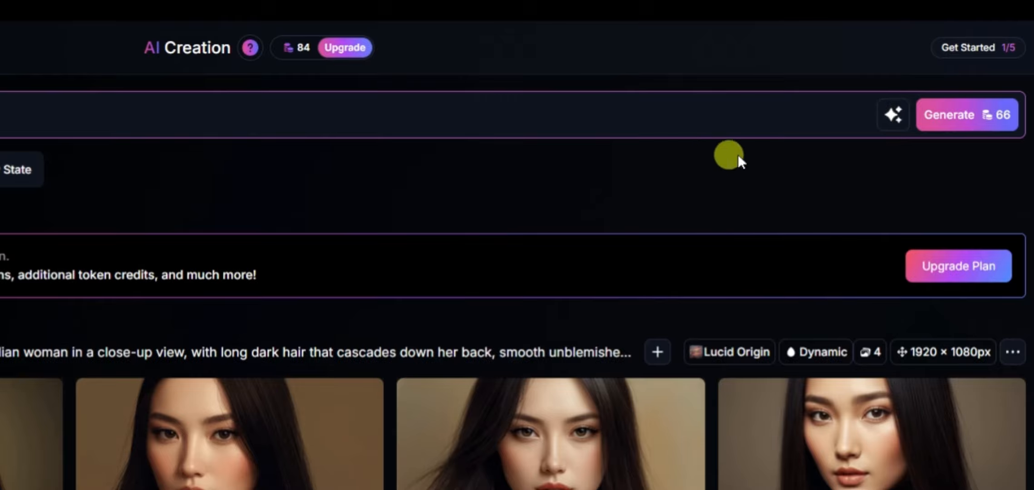
pyautogui.click(886, 122)
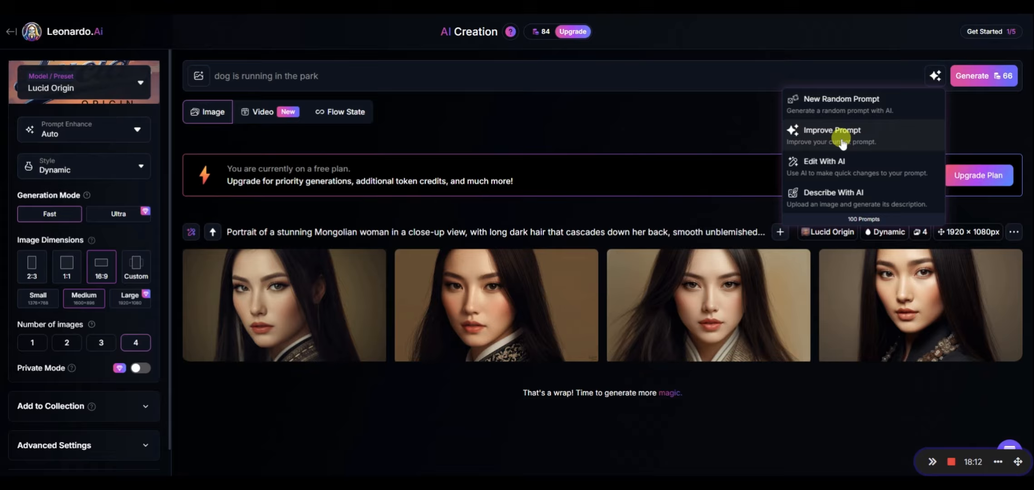
pyautogui.click(841, 136)
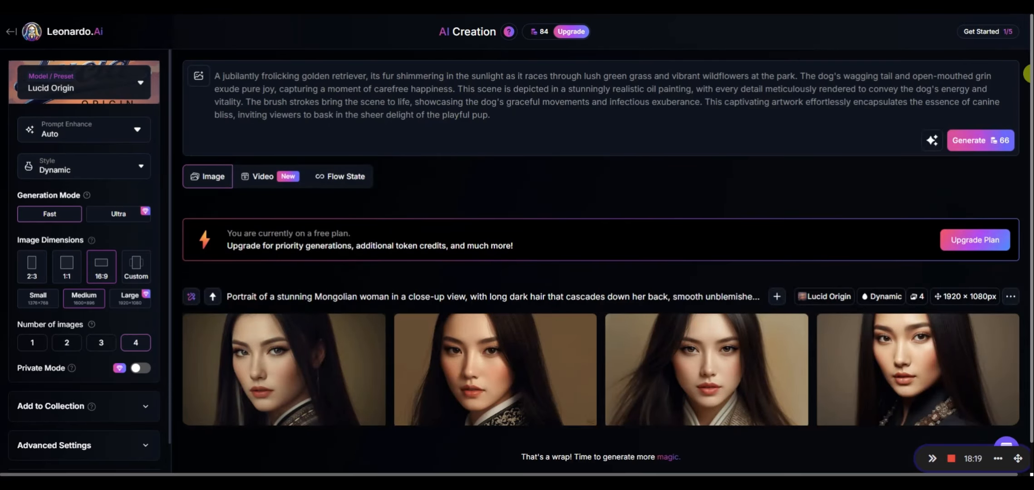
# - Generate four images from the improved dog prompt, dismissing the upgrade offer
pyautogui.click(970, 140)
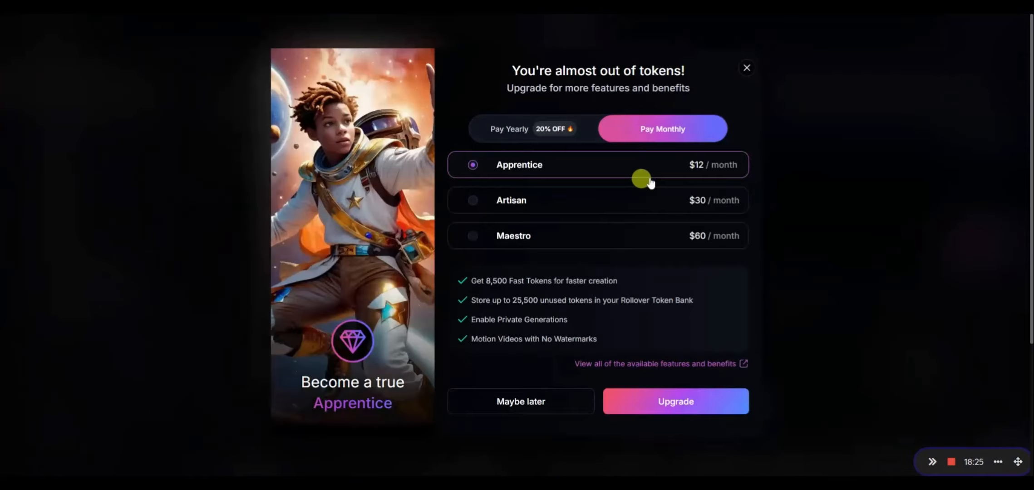
pyautogui.click(747, 71)
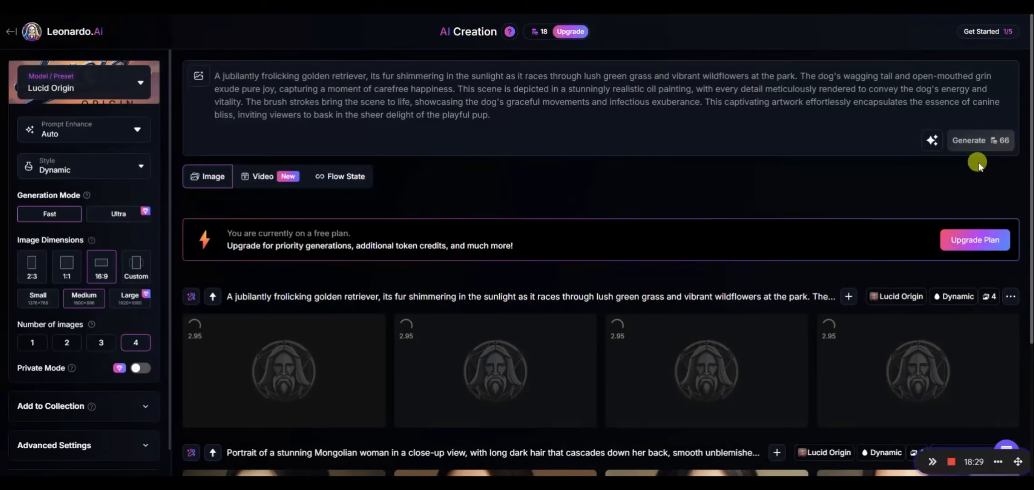
pyautogui.scroll(-4, 925, 172)
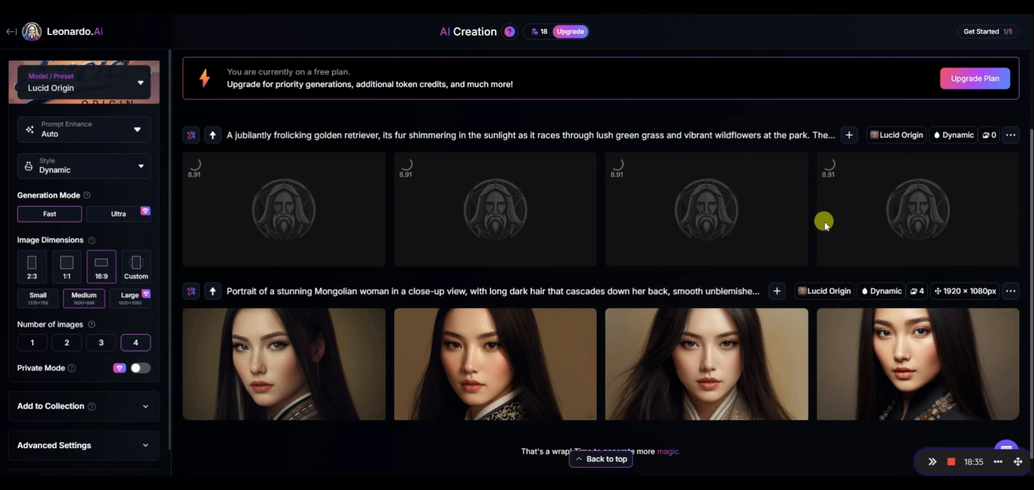
pyautogui.click(767, 210)
pyautogui.click(830, 47)
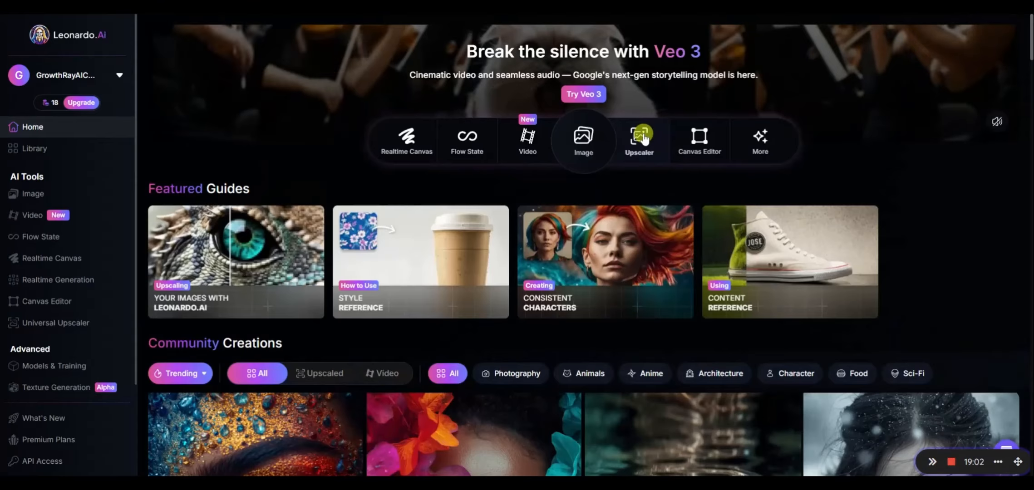
# - View the Universal Upscaler's introduction and empty workspace, and return to the home page
pyautogui.click(646, 136)
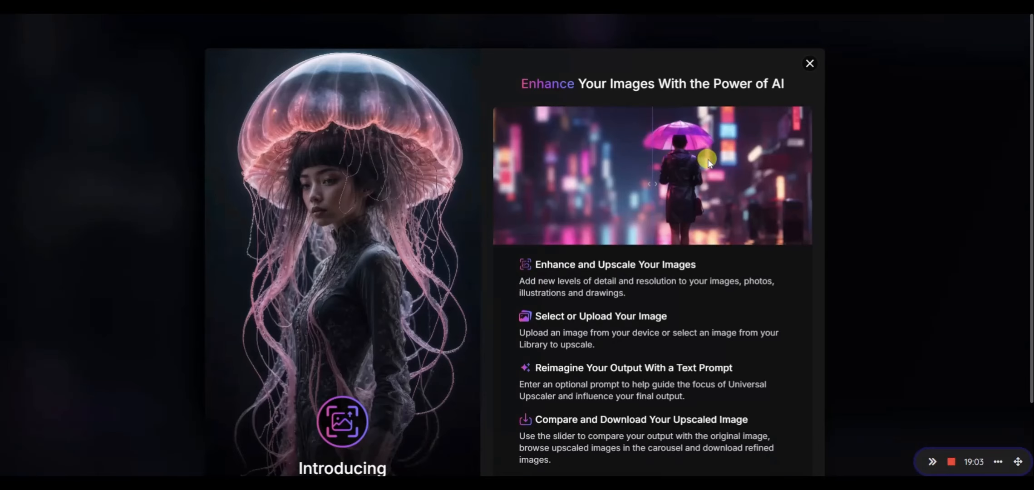
pyautogui.scroll(-2, 708, 161)
pyautogui.scroll(1, 713, 200)
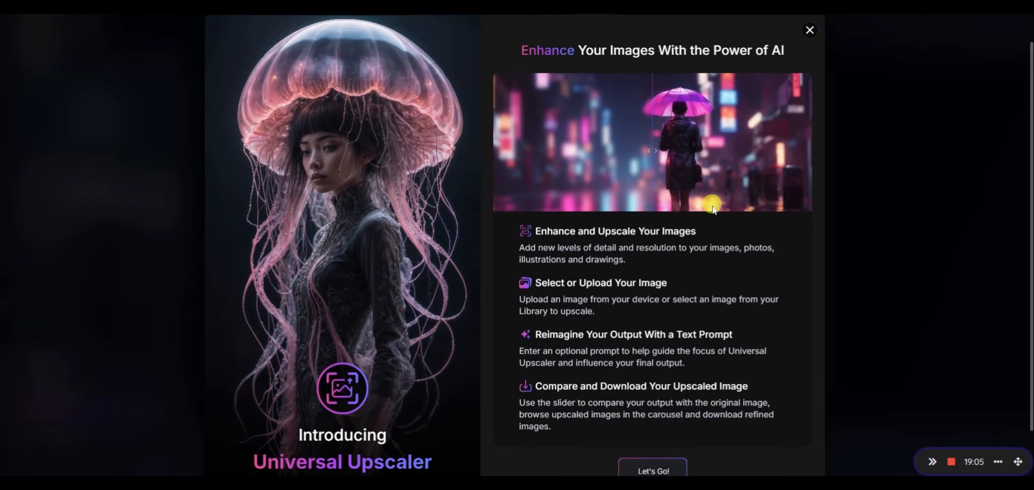
pyautogui.click(810, 30)
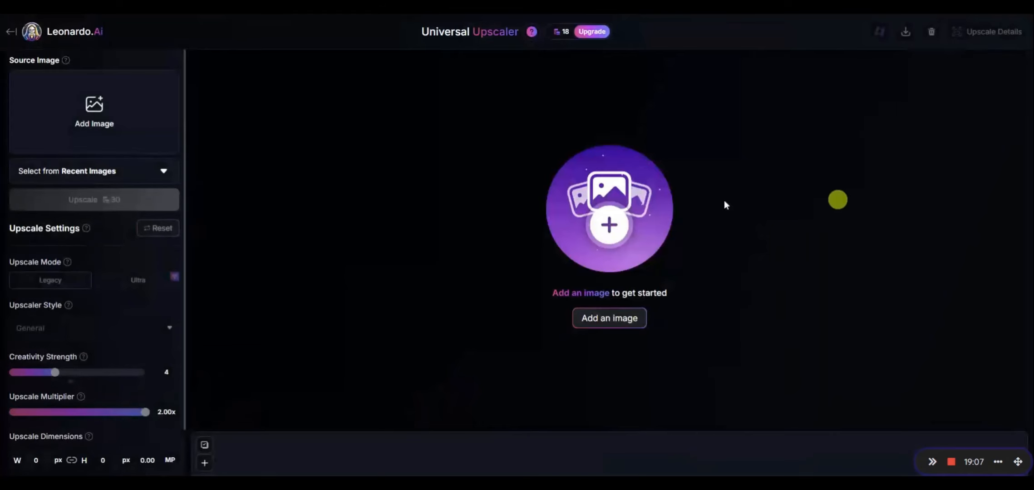
pyautogui.click(17, 30)
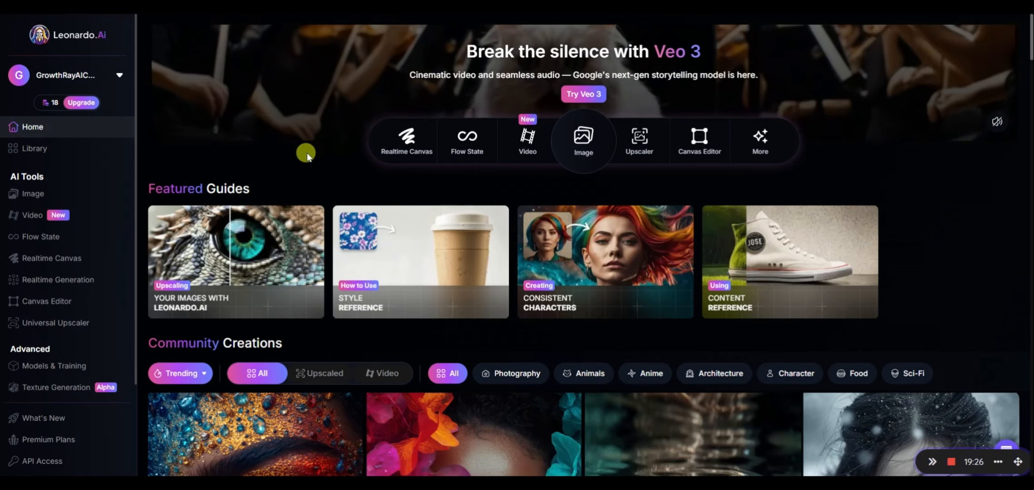
# - Browse far down the trending Community Creations gallery to examine the styles and prompts of shared images
pyautogui.scroll(-1, 309, 154)
pyautogui.scroll(-2, 308, 159)
pyautogui.scroll(-4, 307, 160)
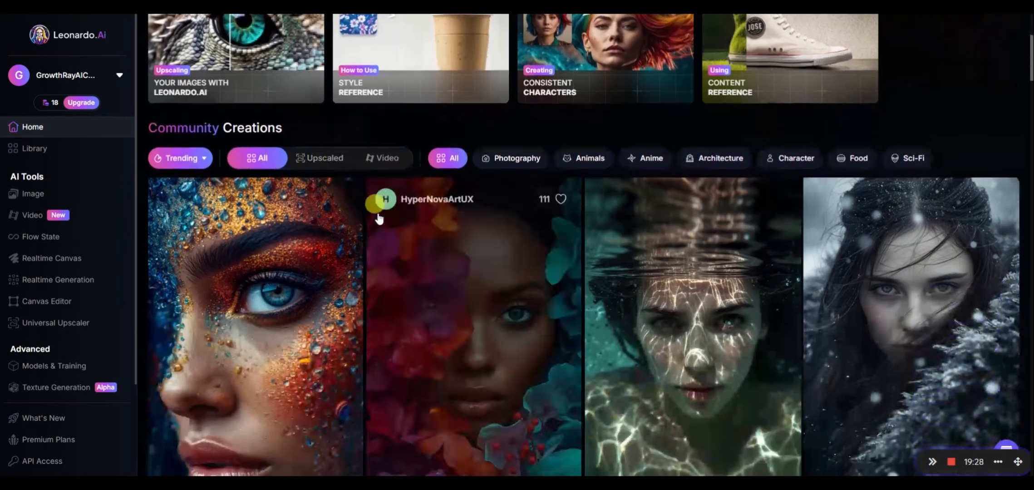
pyautogui.scroll(-4, 606, 271)
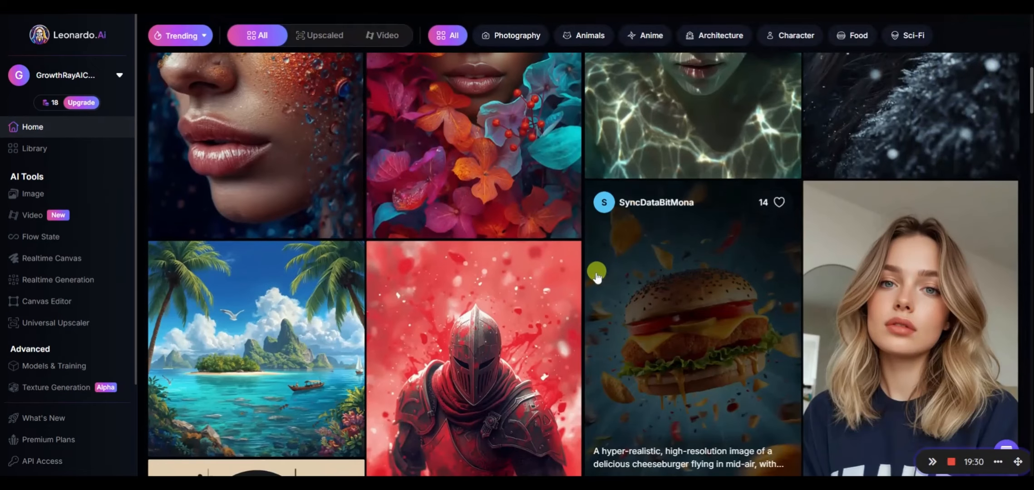
pyautogui.scroll(-4, 565, 297)
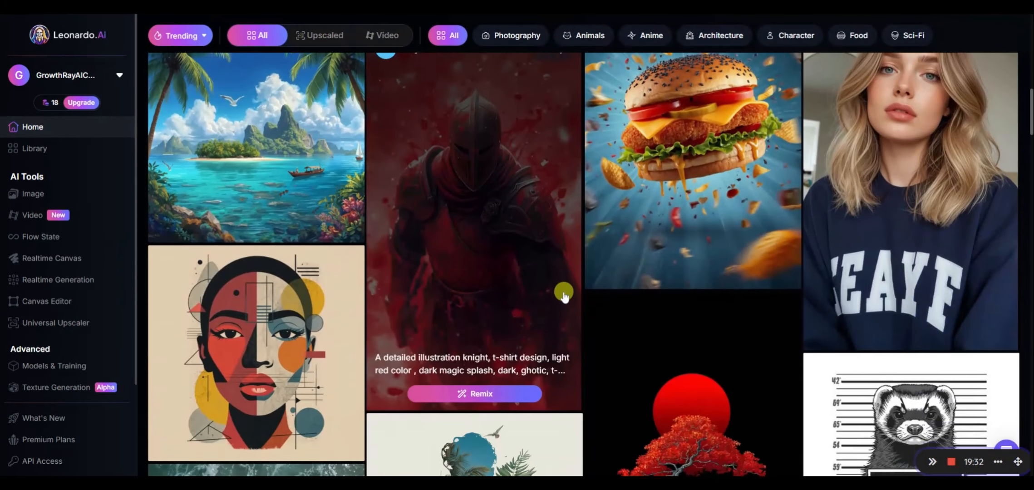
pyautogui.scroll(-5, 561, 296)
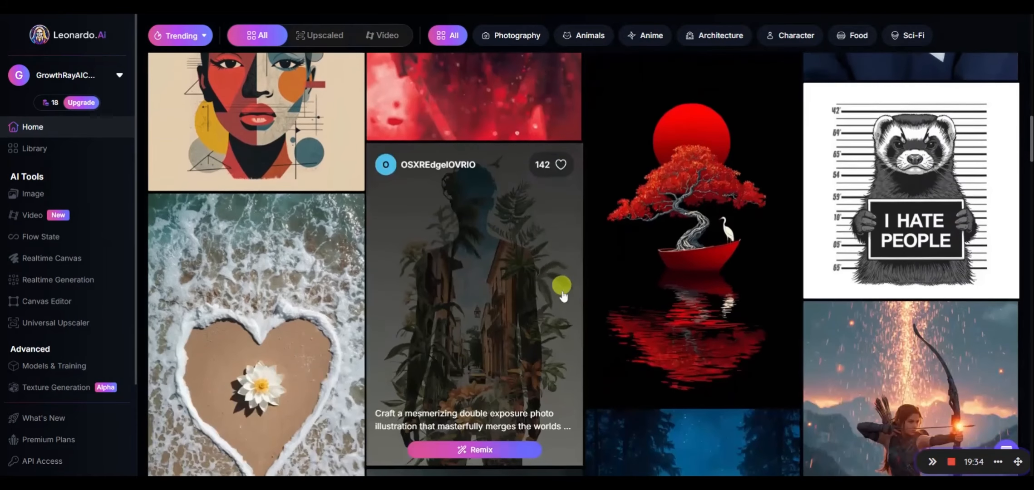
pyautogui.scroll(-6, 561, 291)
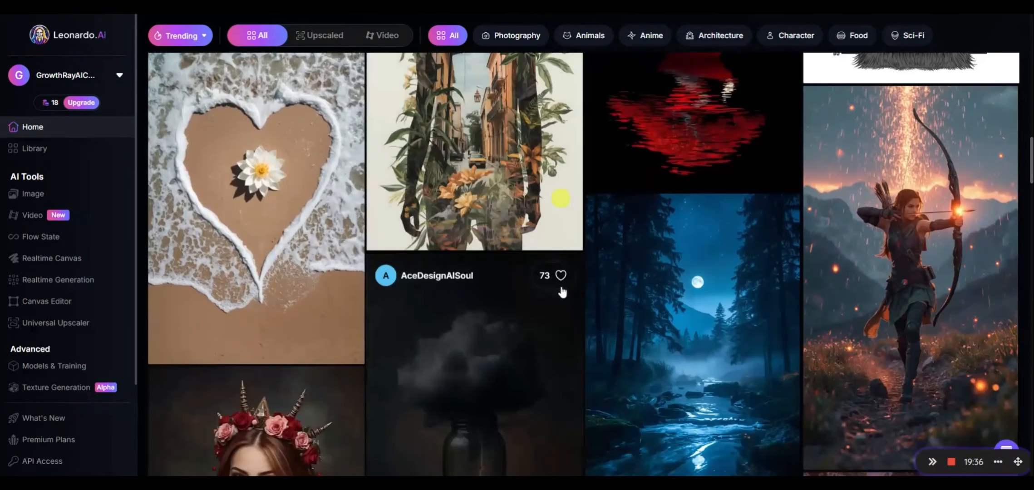
pyautogui.scroll(-4, 560, 296)
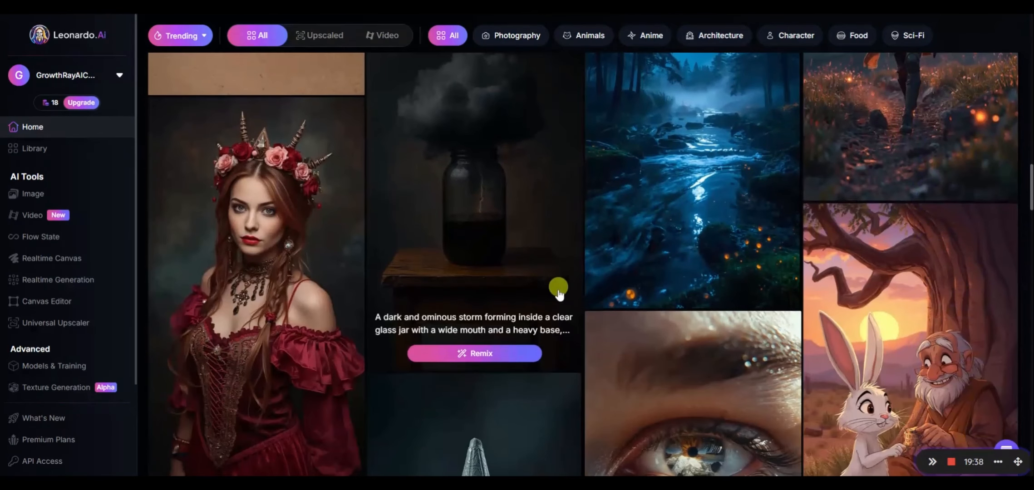
pyautogui.scroll(-5, 608, 284)
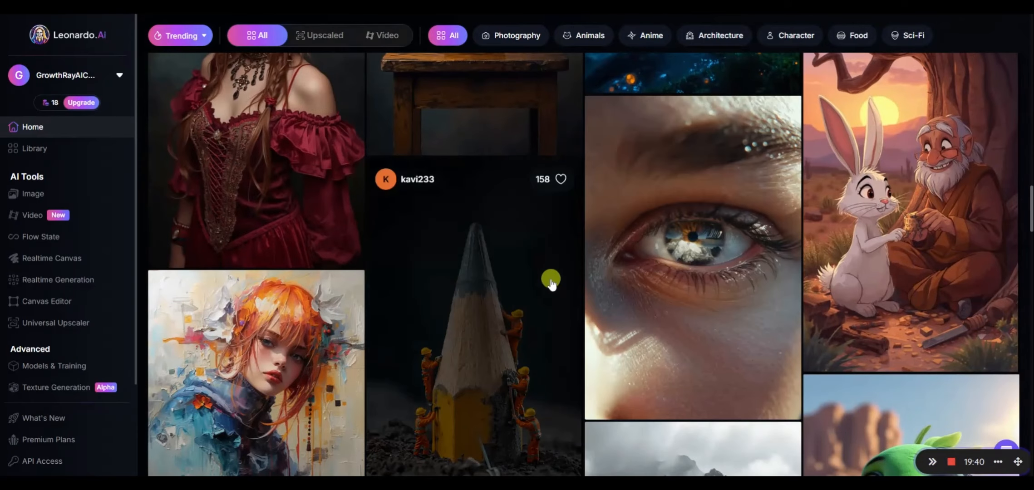
pyautogui.scroll(-1, 554, 285)
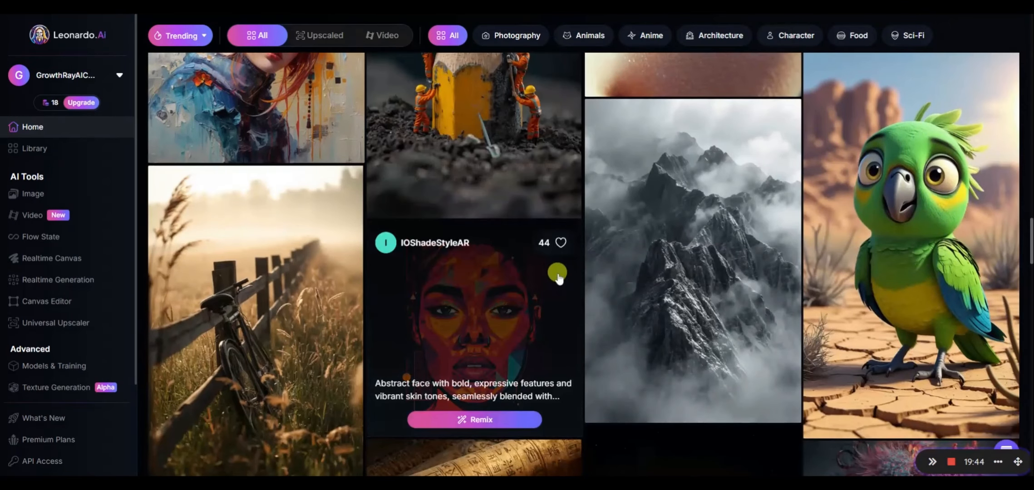
pyautogui.scroll(-5, 559, 278)
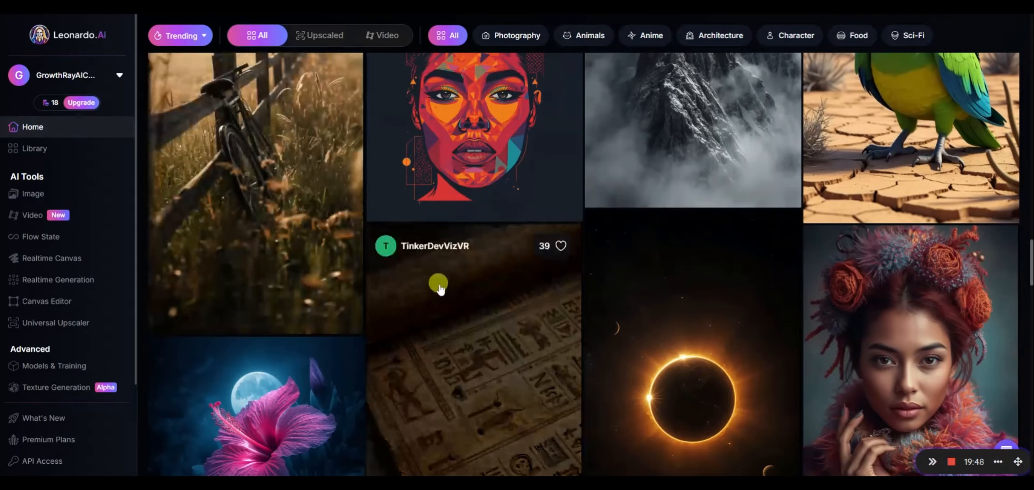
pyautogui.scroll(-6, 439, 287)
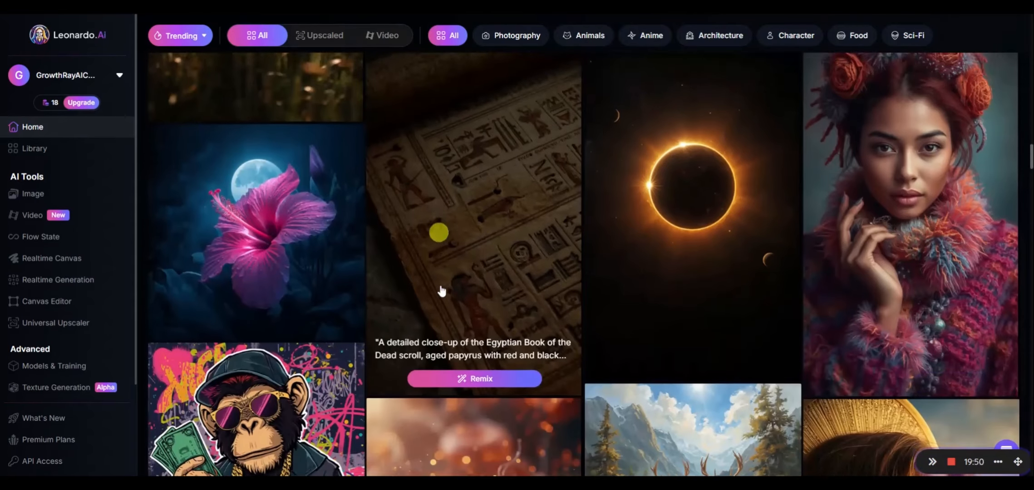
pyautogui.scroll(-5, 294, 306)
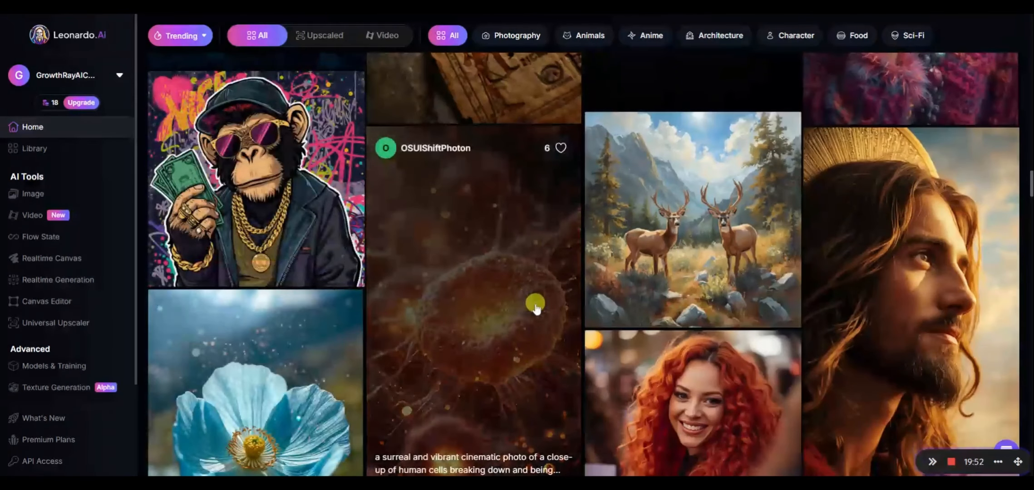
pyautogui.scroll(-2, 536, 300)
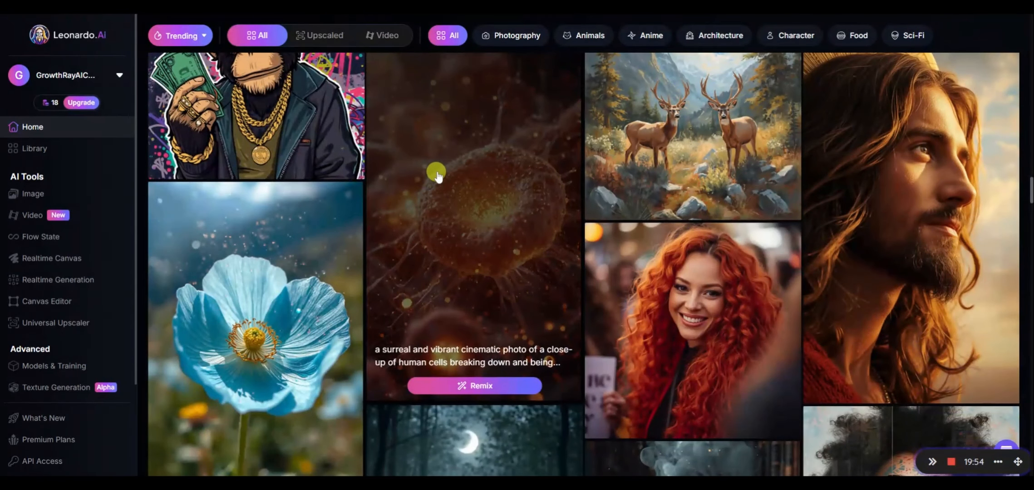